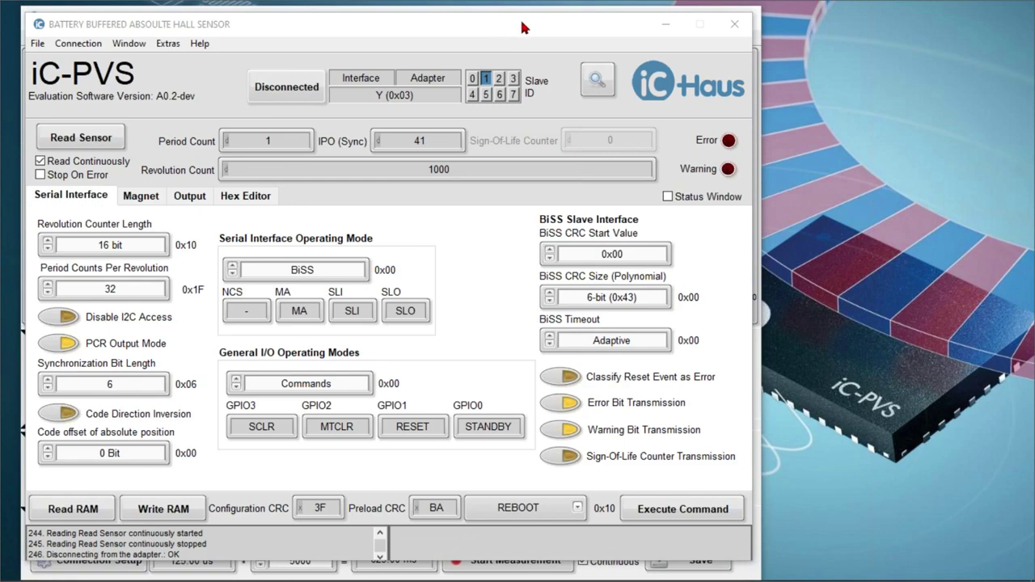
Connect to the sensor through the MB5U adapter over BiSS and bring up the magnet settings.
left_click(298, 87)
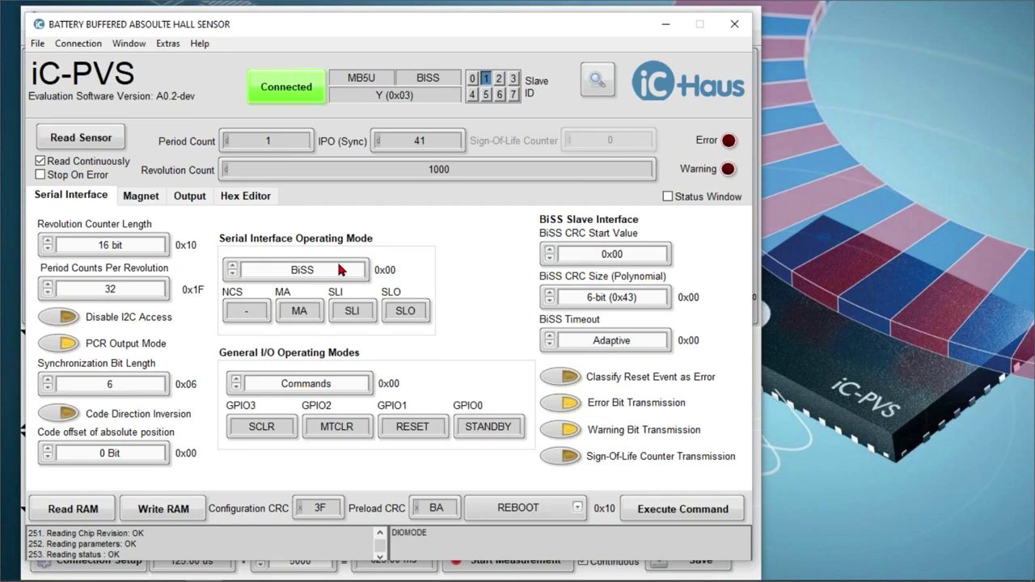
left_click(151, 201)
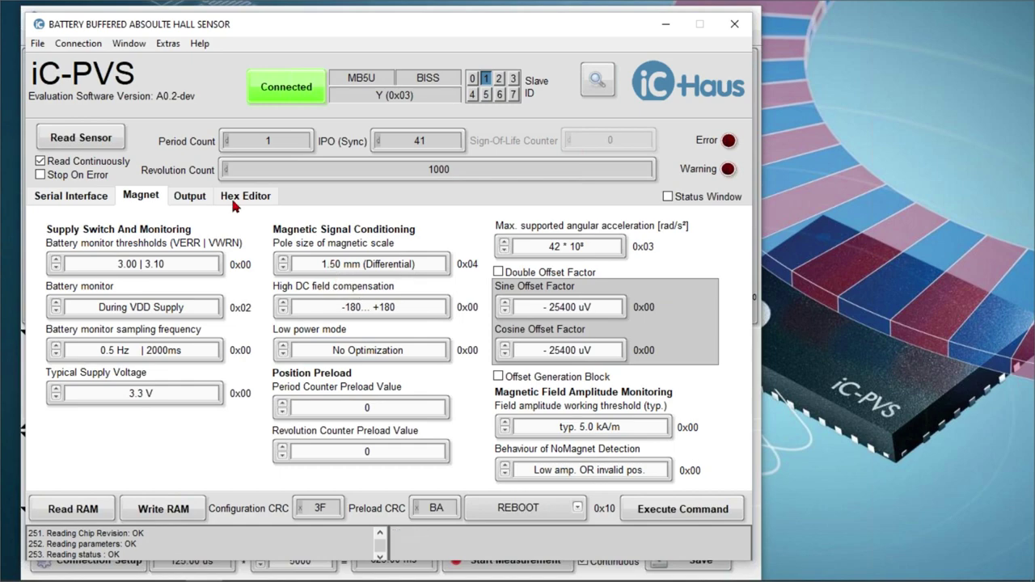
Start continuous sensor readout, showing period count 1 and IPO 25.
left_click(98, 142)
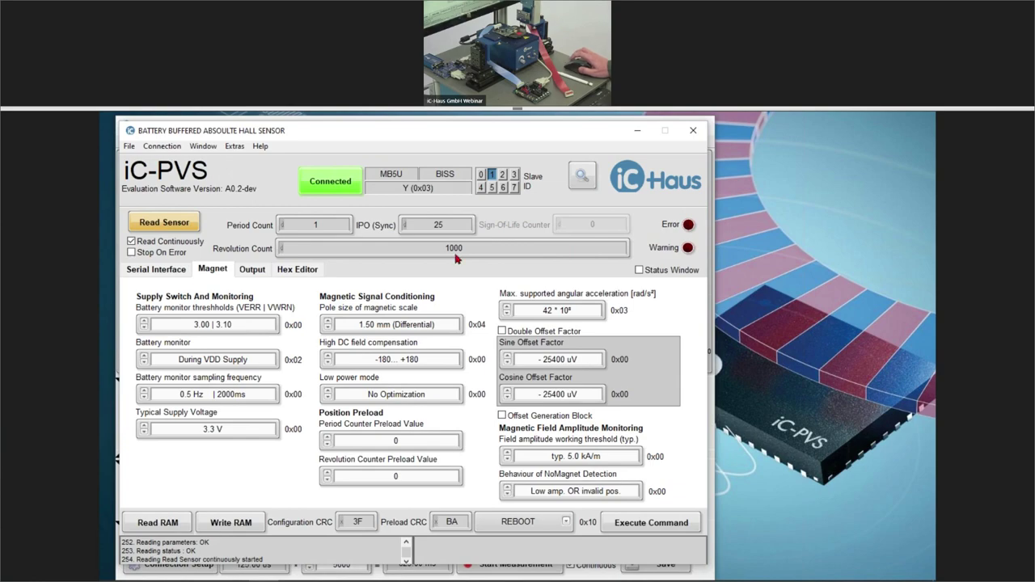
Stop readout and cycle the connection twice to reload settings: 1.75 mm pole size, 2.5 kA/m, CRC 4E.
left_click(154, 224)
left_click(338, 183)
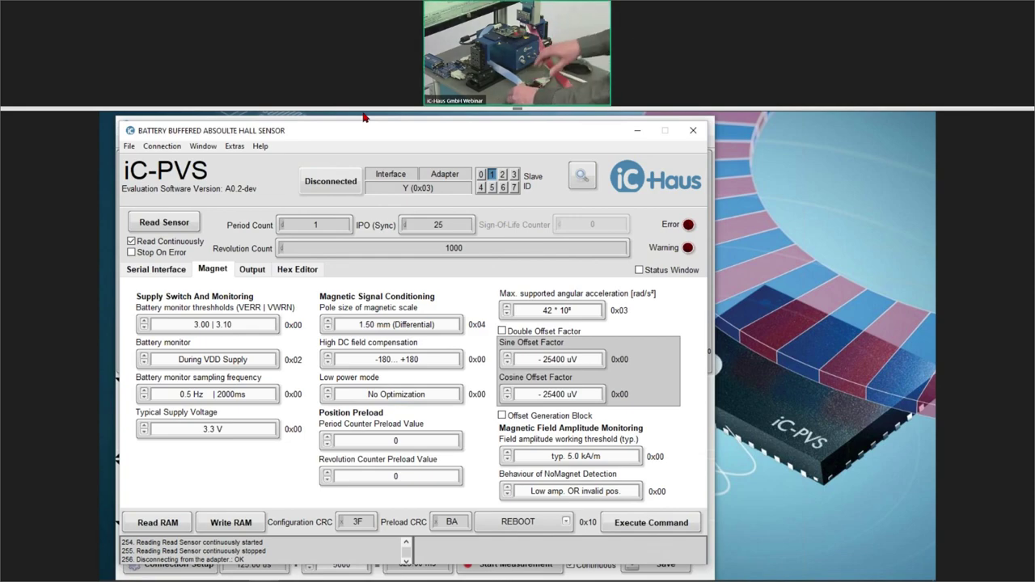
left_click(335, 181)
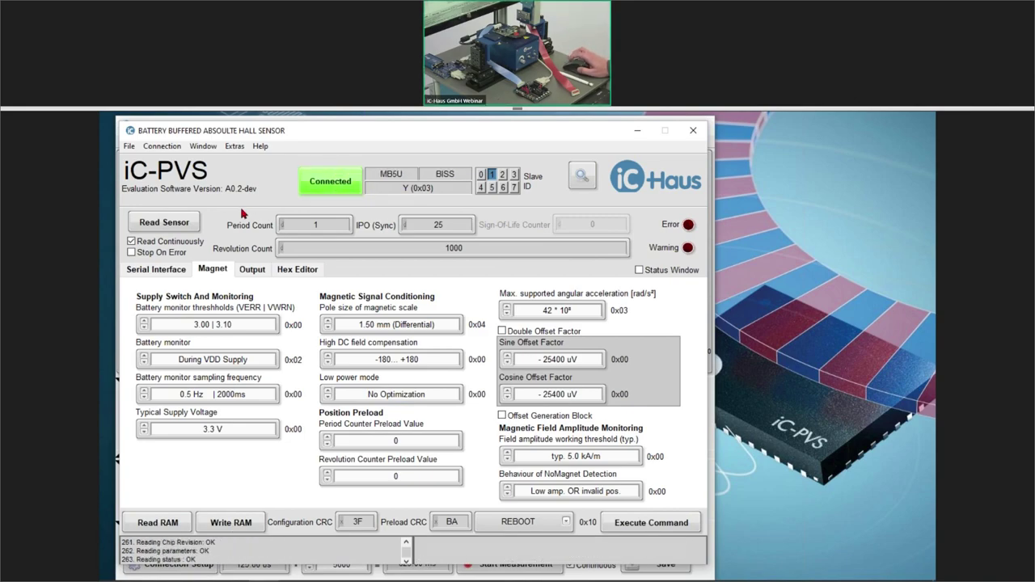
left_click(190, 223)
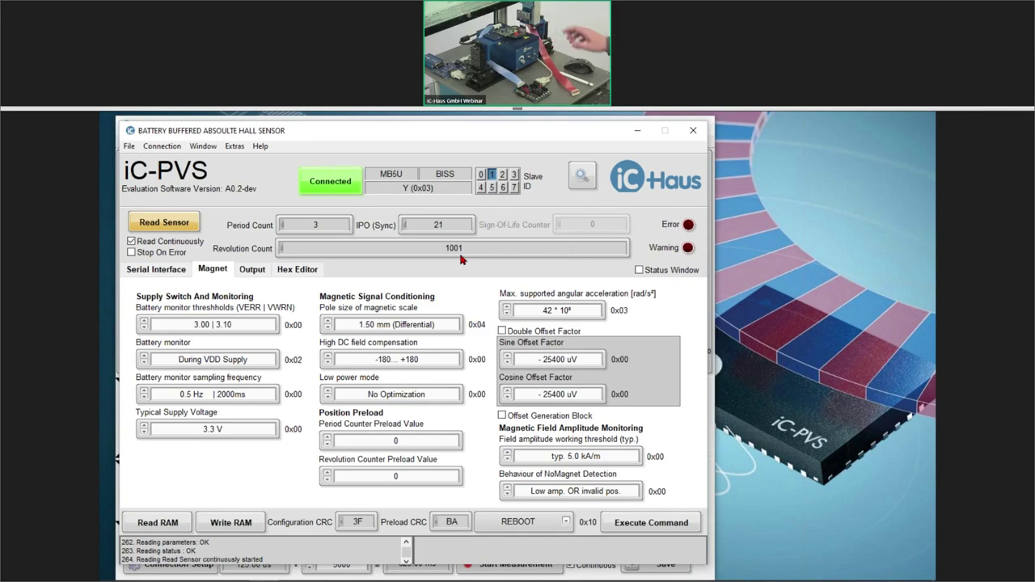
left_click(312, 187)
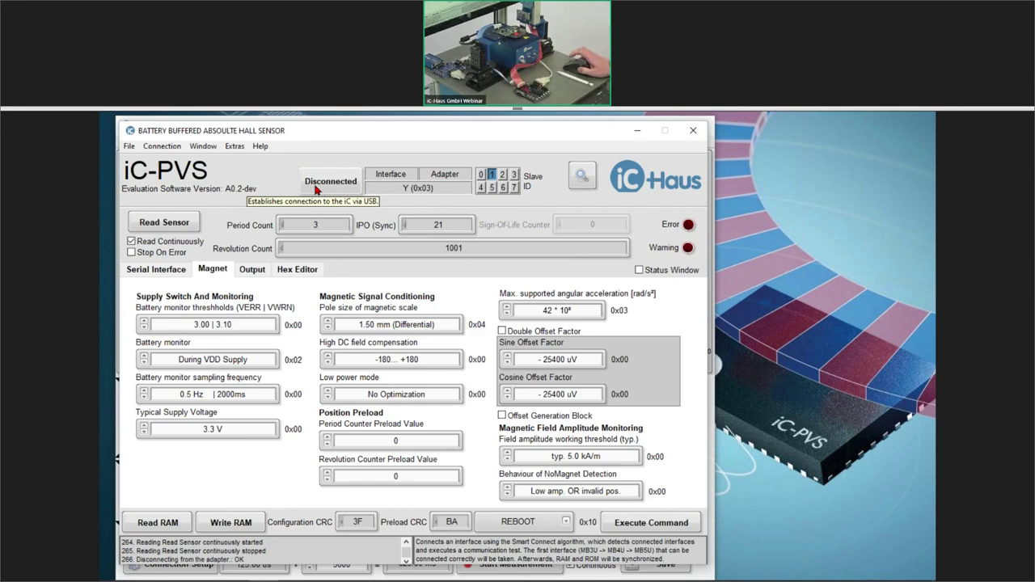
left_click(331, 181)
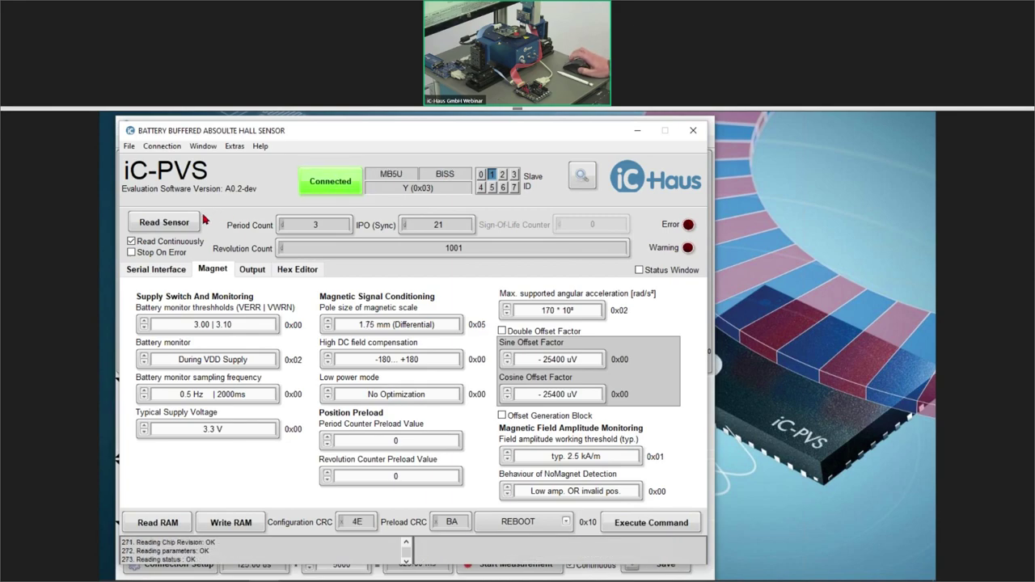
Show the Serial Interface settings: 80 period counts per revolution, GPIO mode Absolute data incremental.
left_click(169, 270)
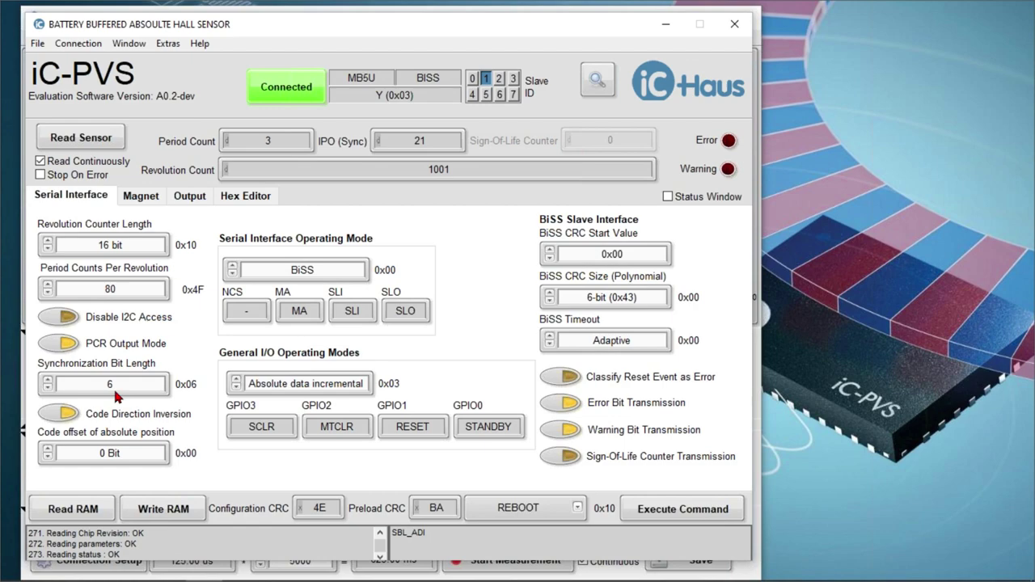
Return to the Magnet settings and resume continuous readout, now at period count 5 and IPO 13.
left_click(145, 198)
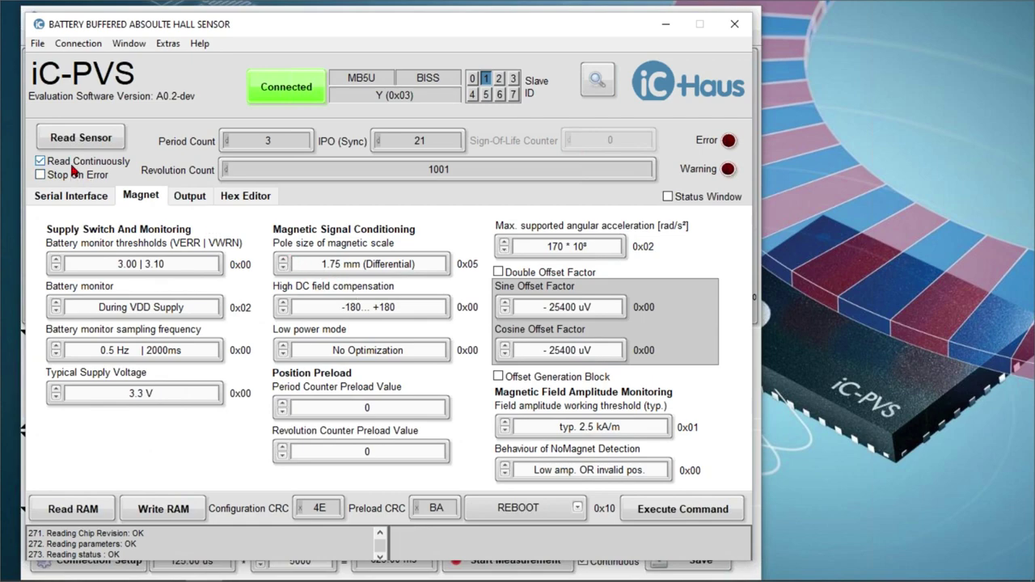
left_click(81, 139)
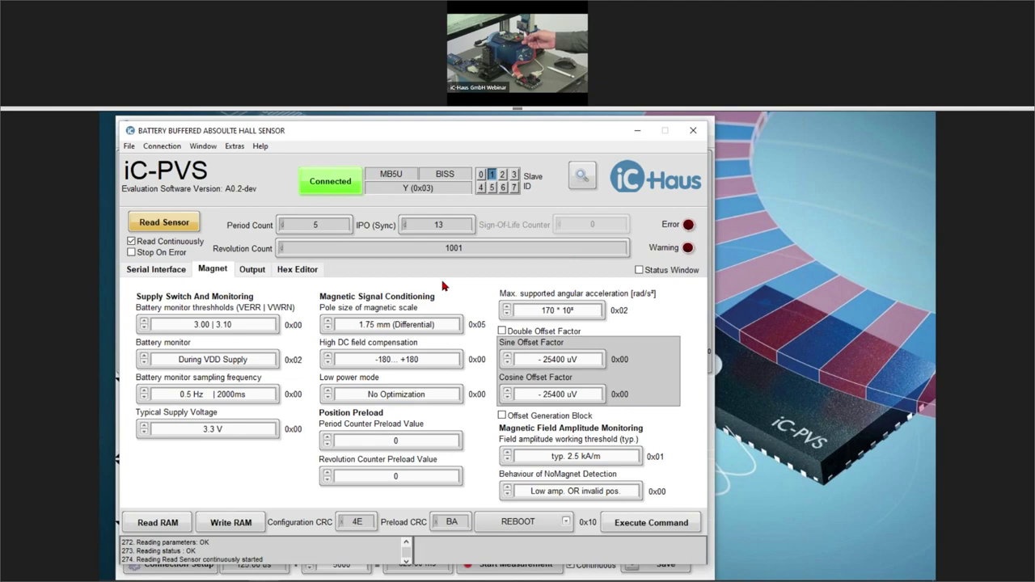
Stop readout, reconnect the adapter and read the sensor again, reaching revolution count 1002.
left_click(153, 224)
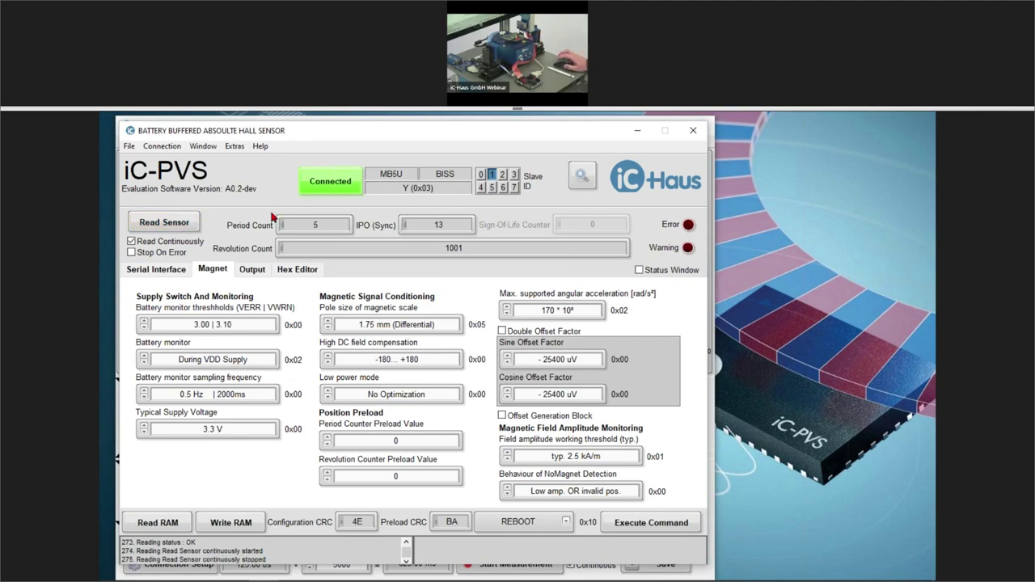
left_click(323, 181)
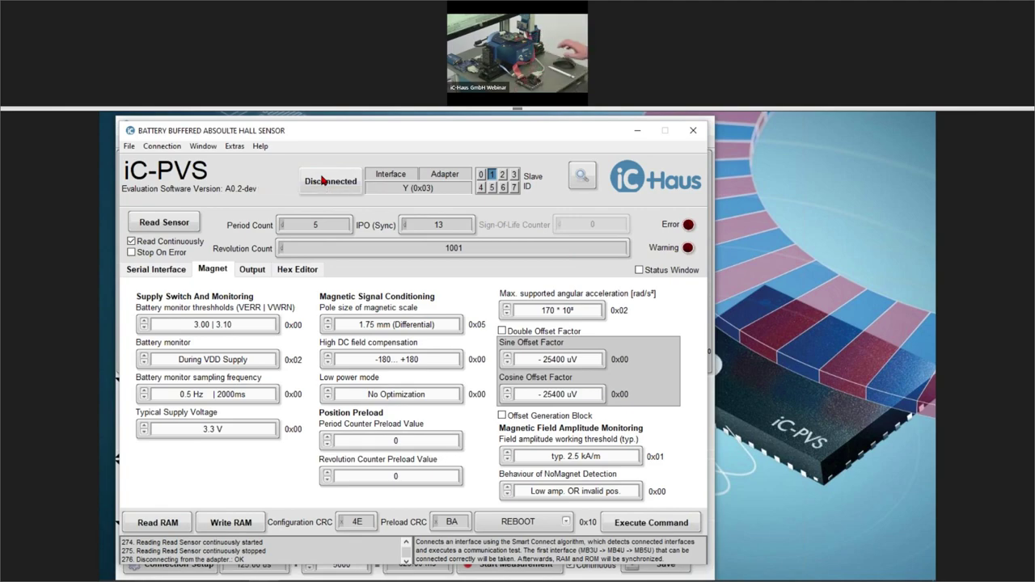
left_click(322, 181)
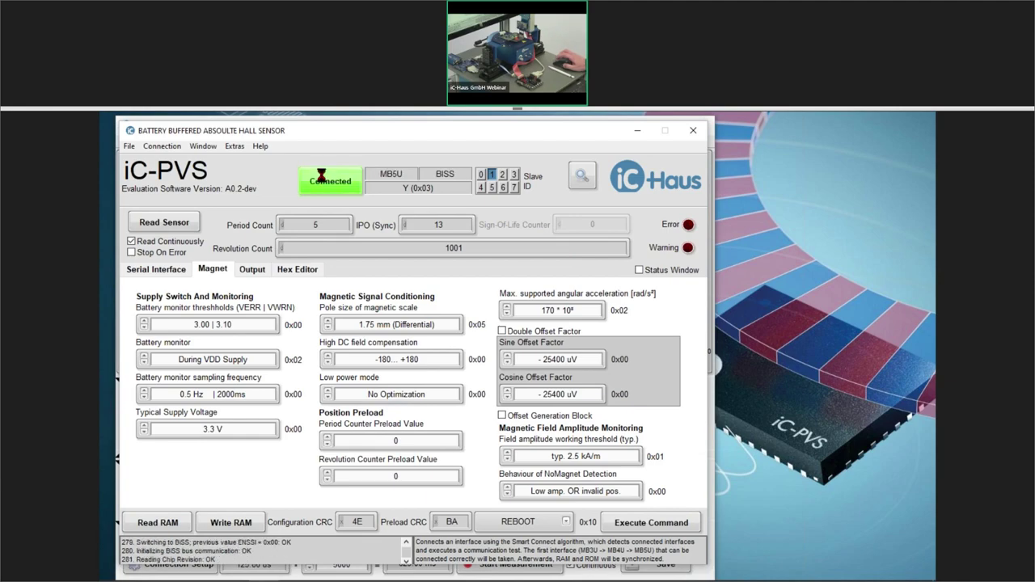
left_click(178, 224)
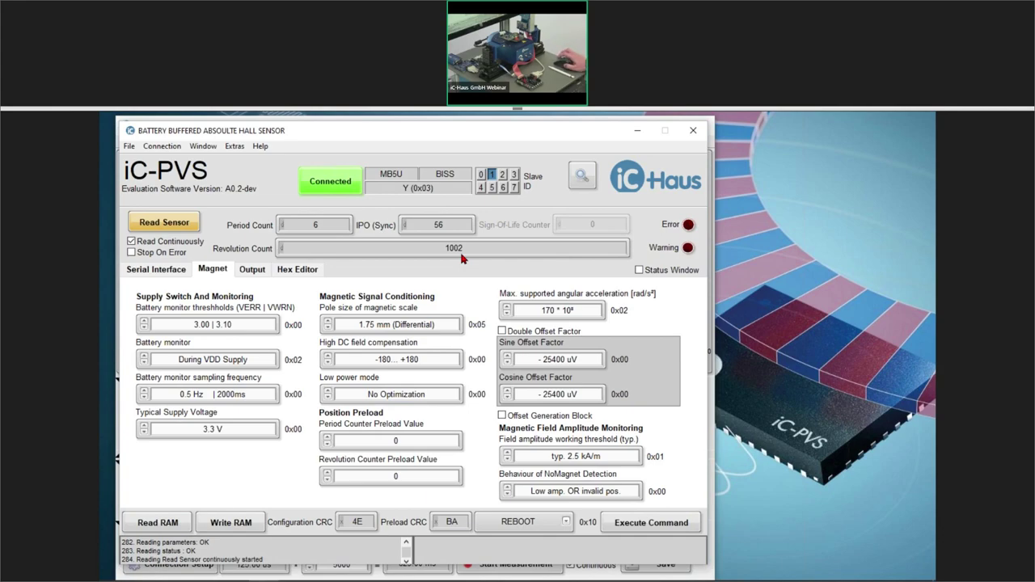
Stop reading, disconnect from the adapter, and switch to BiSS Reader Software.
left_click(147, 225)
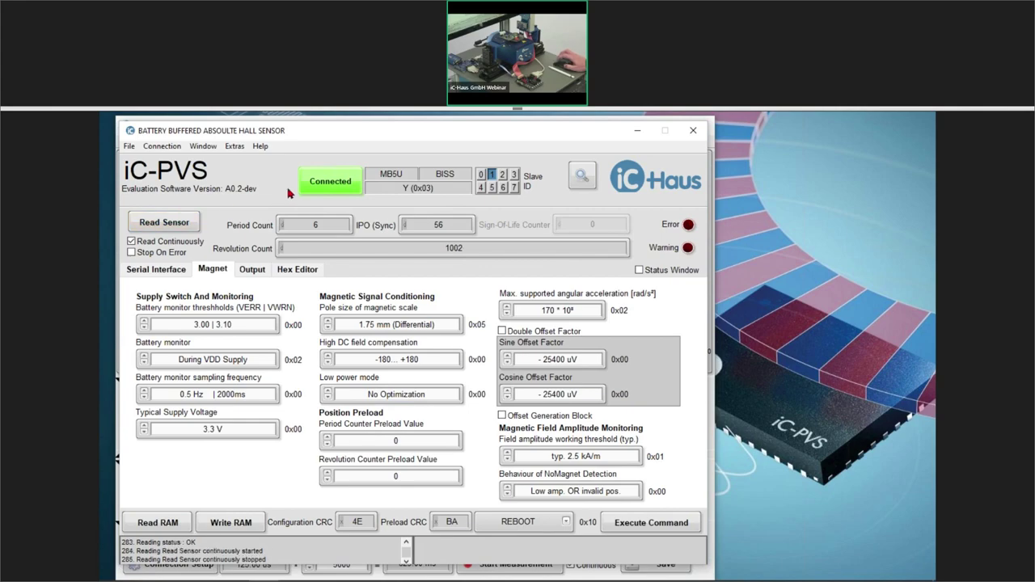
left_click(320, 188)
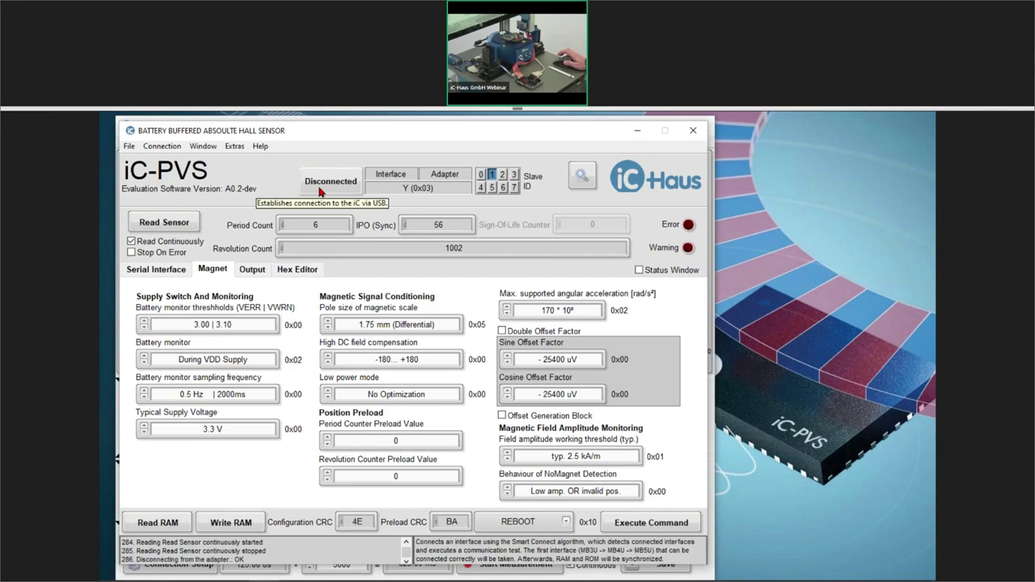
key("alt+Tab")
key("alt+Tab")
key("alt+Tab")
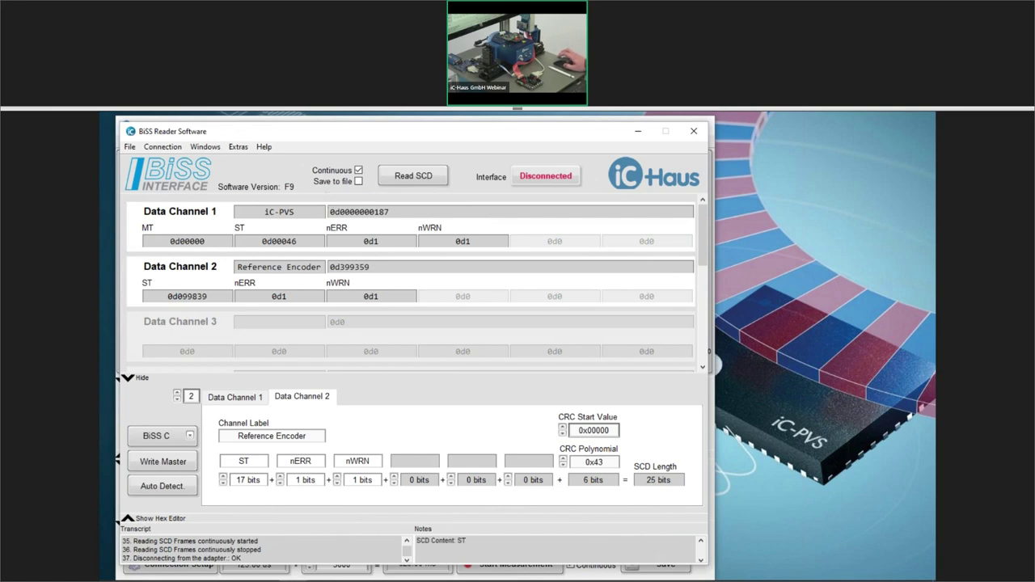
Connect on Data Channel 1, read SCD frames from iC-PVS and the reference encoder, then switch to BiSS Accuracy Tool.
left_click(235, 401)
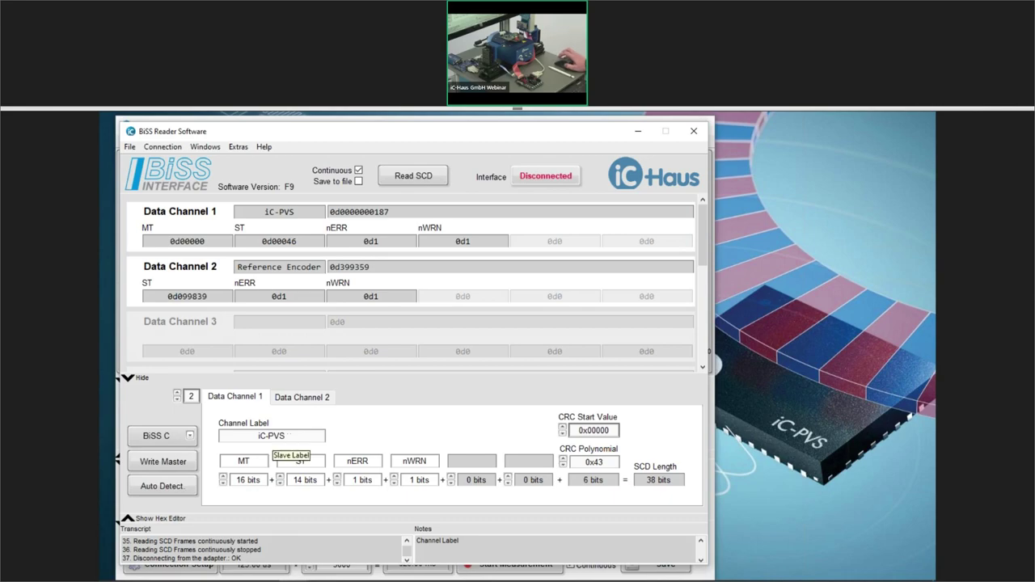
left_click(539, 178)
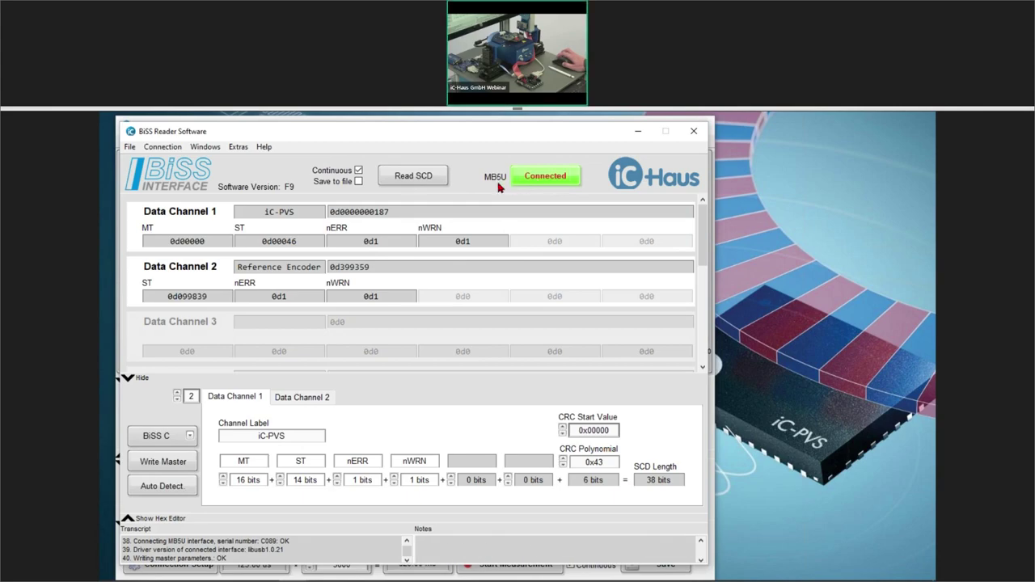
left_click(413, 183)
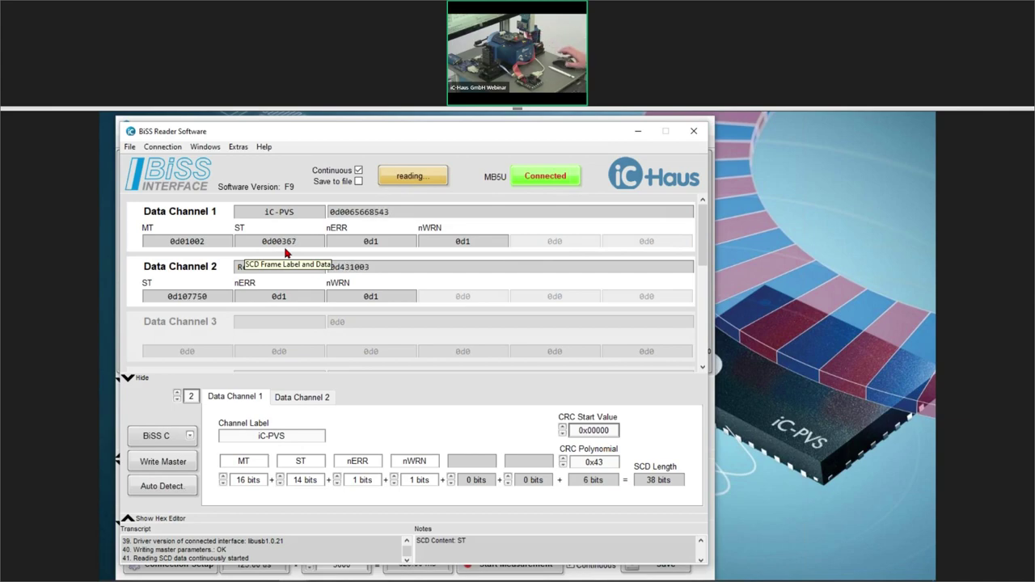
left_click(402, 177)
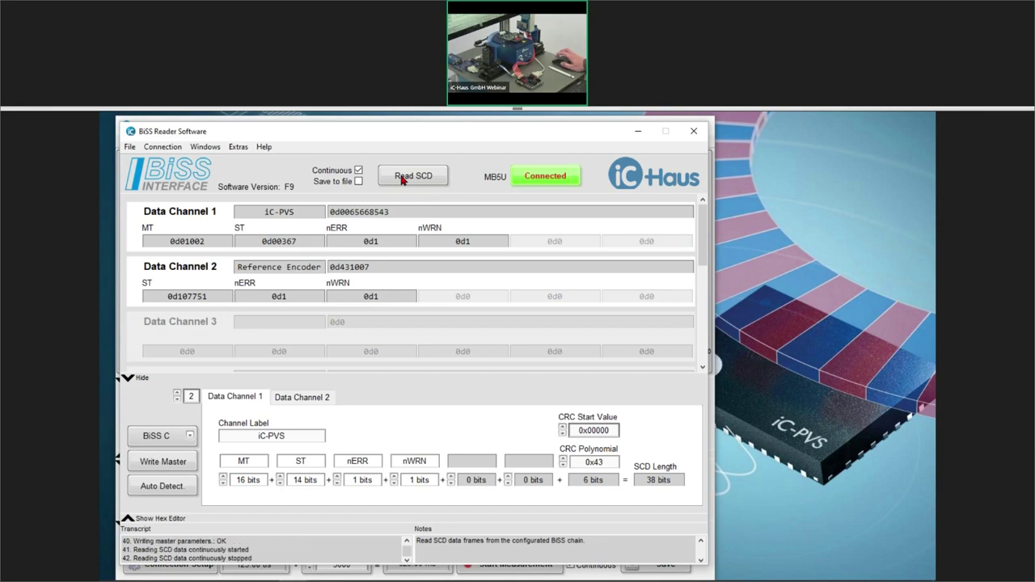
key("alt+Tab")
key("alt+Tab")
key("alt+Tab")
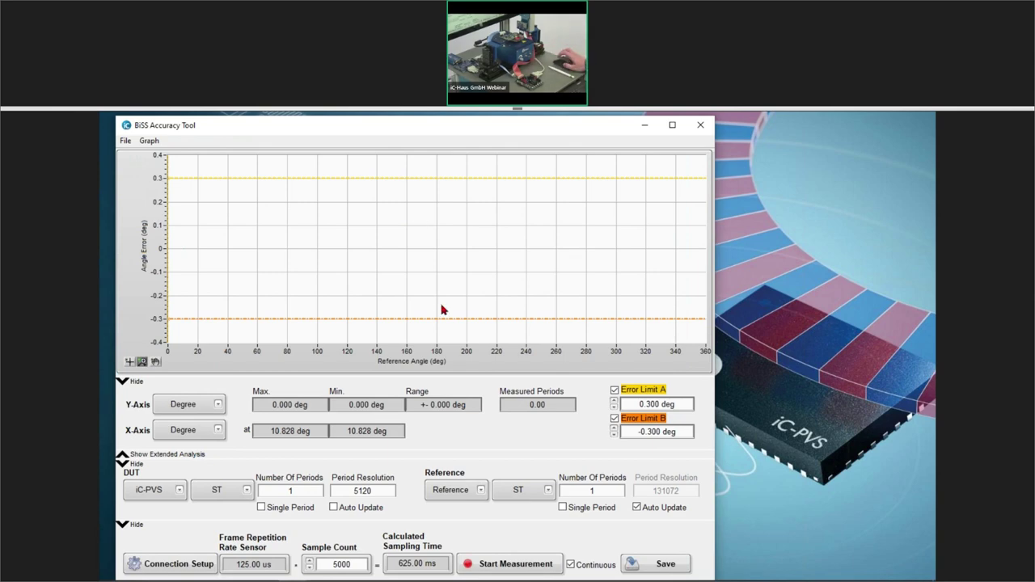
Run and stop the angle-error measurement (within ±0.176 deg), then advance to slide 12.
left_click(488, 568)
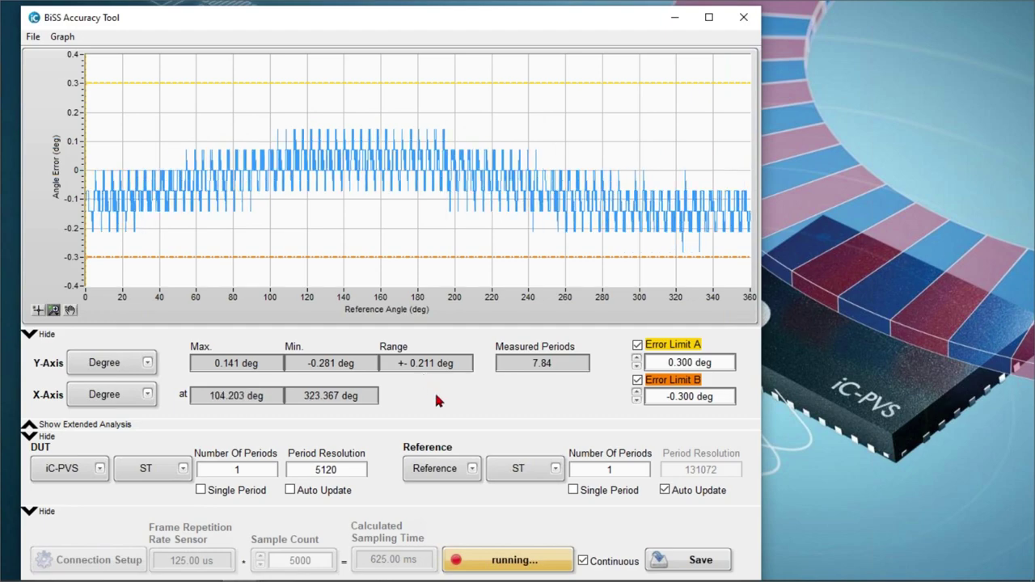
left_click(490, 559)
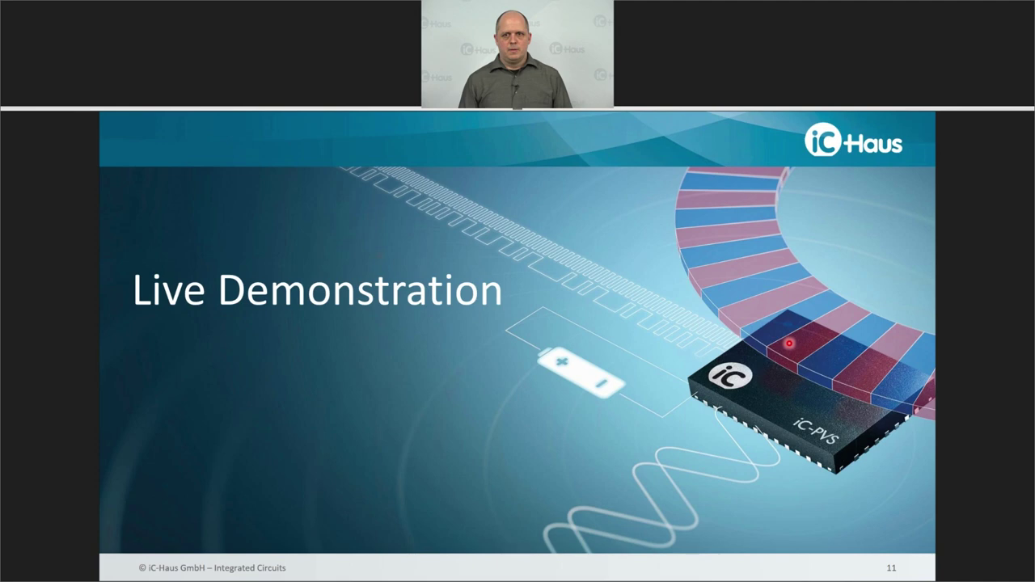
key("Right")
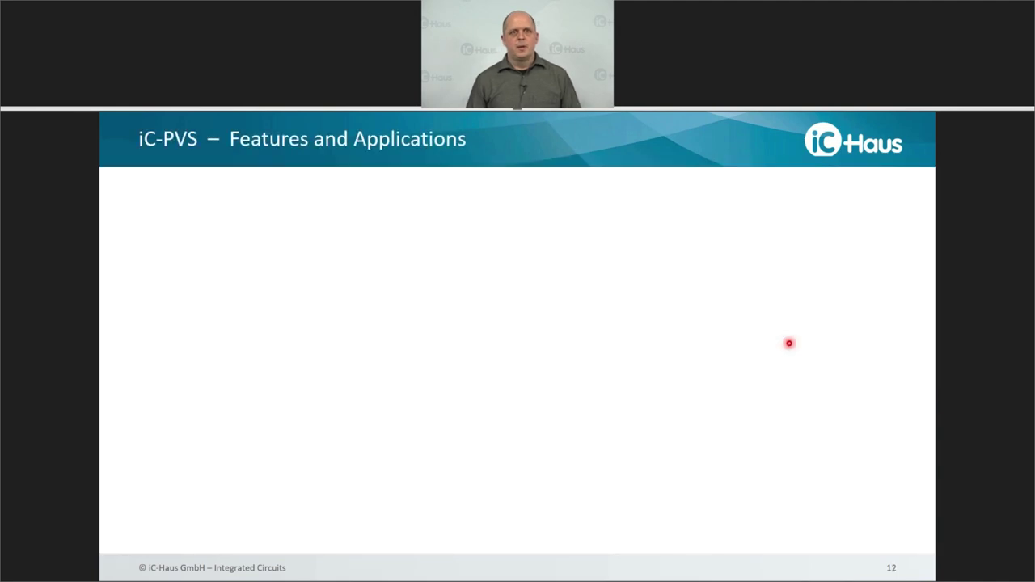